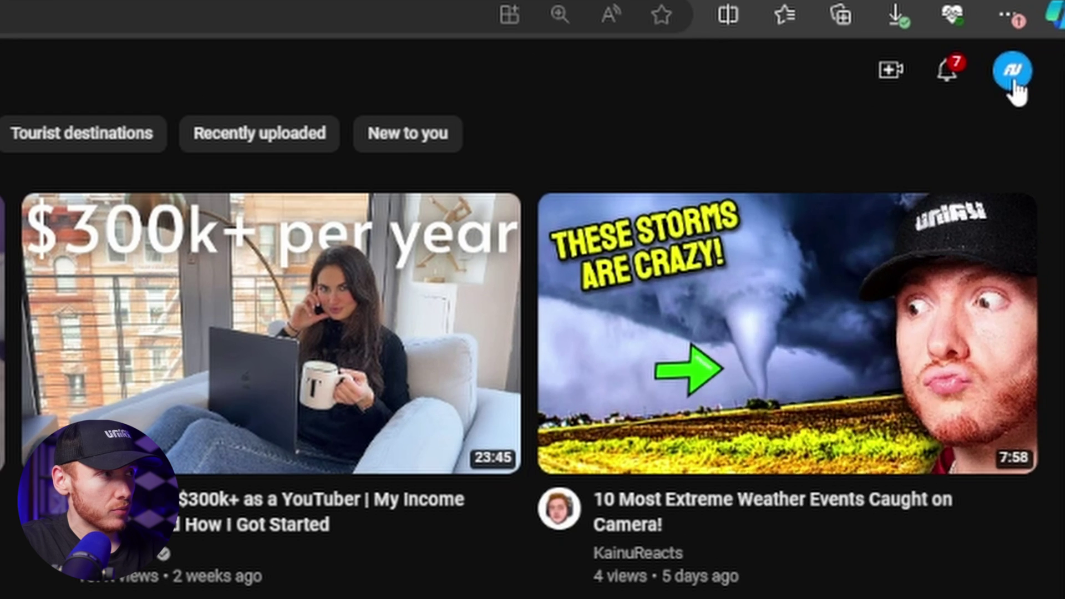
# Open YouTube Studio from the profile avatar's account menu on the YouTube homepage
pyautogui.click(1039, 44)
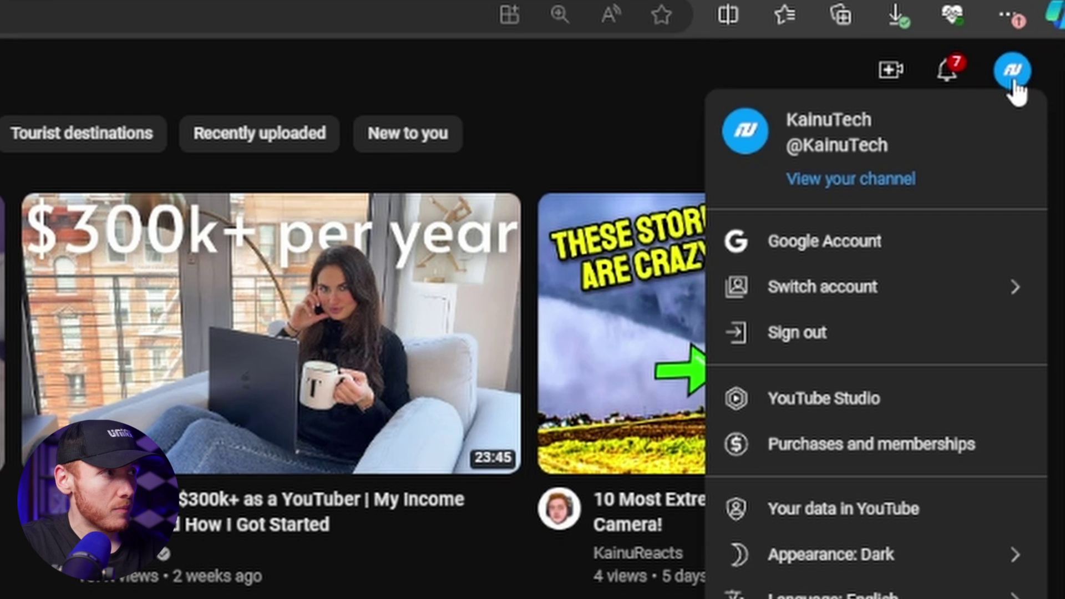
pyautogui.click(840, 399)
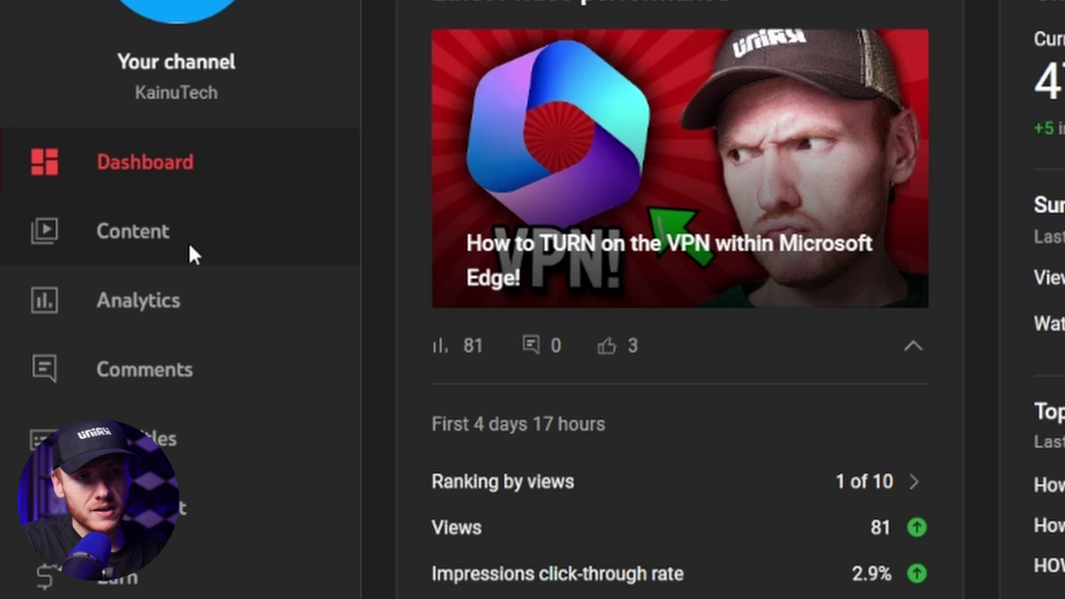
# Open the Content list and select all videos across the whole channel
pyautogui.click(71, 214)
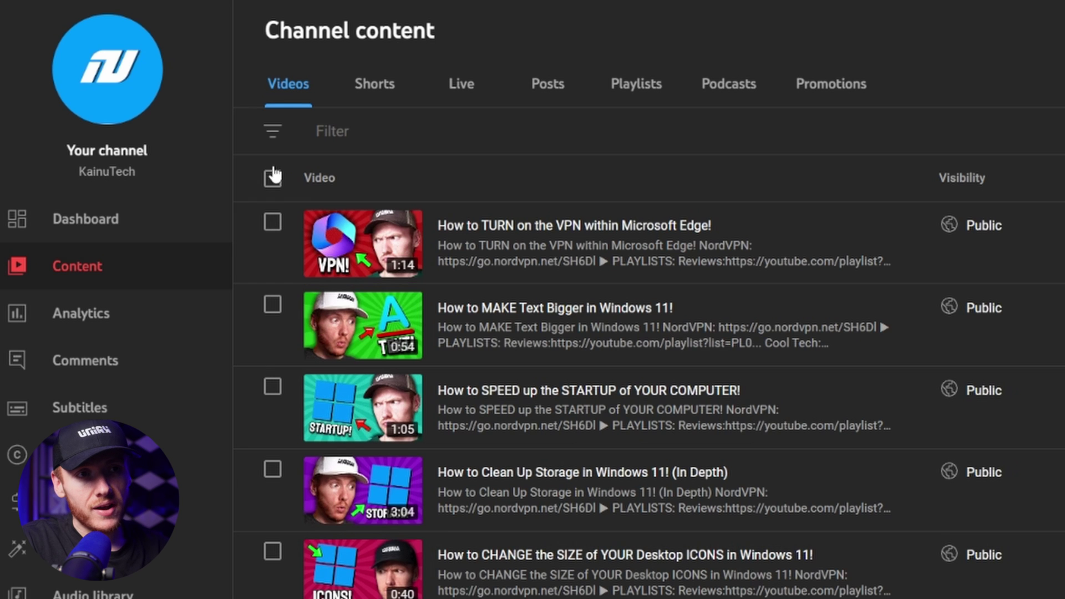
pyautogui.click(273, 179)
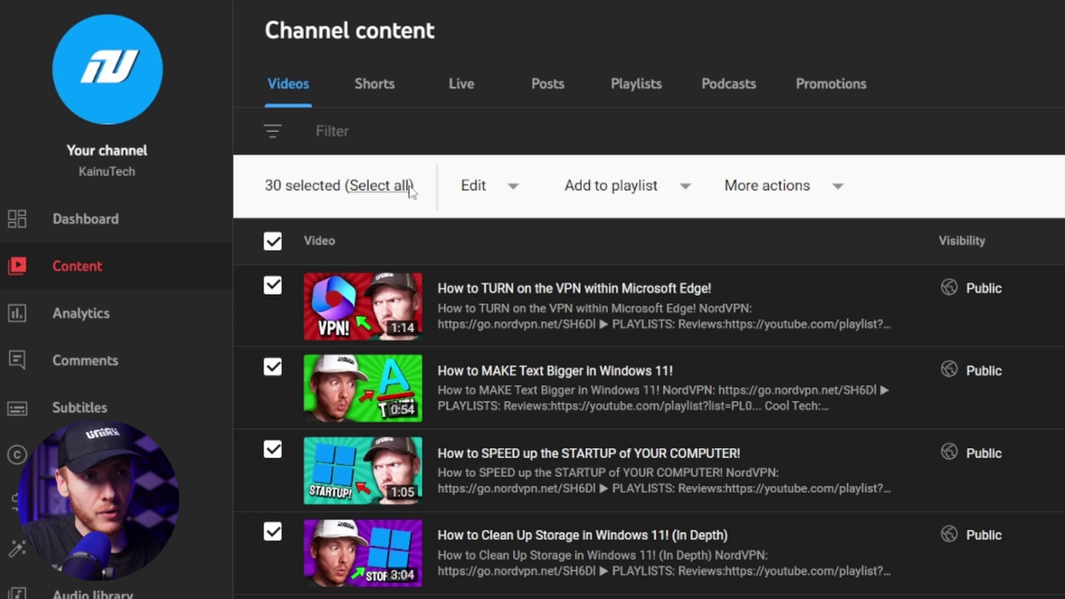
pyautogui.click(377, 191)
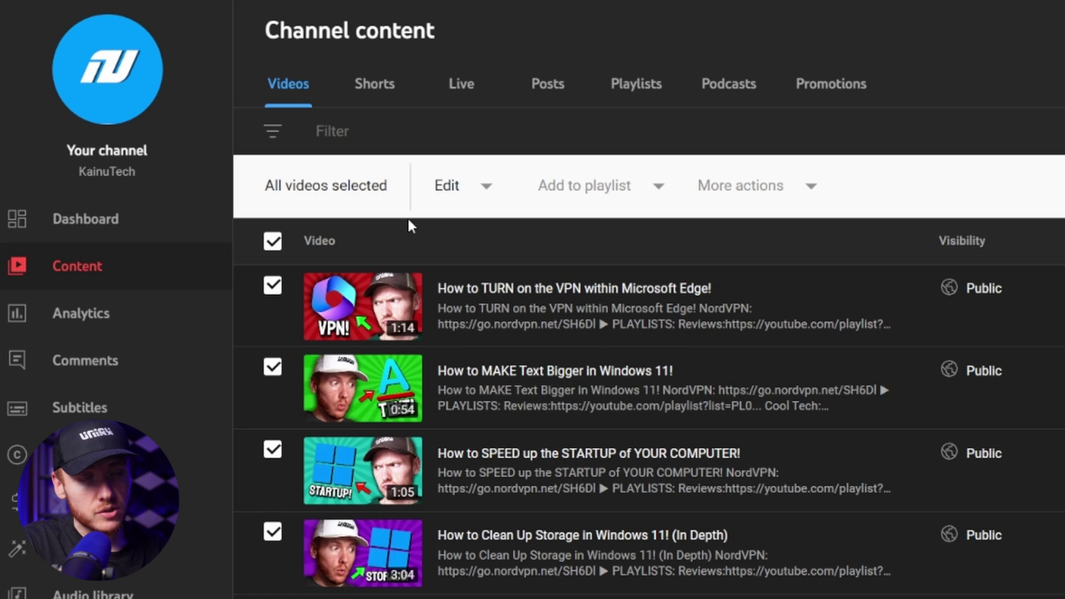
# Start a bulk Visibility edit and set the new visibility to Private
pyautogui.click(487, 184)
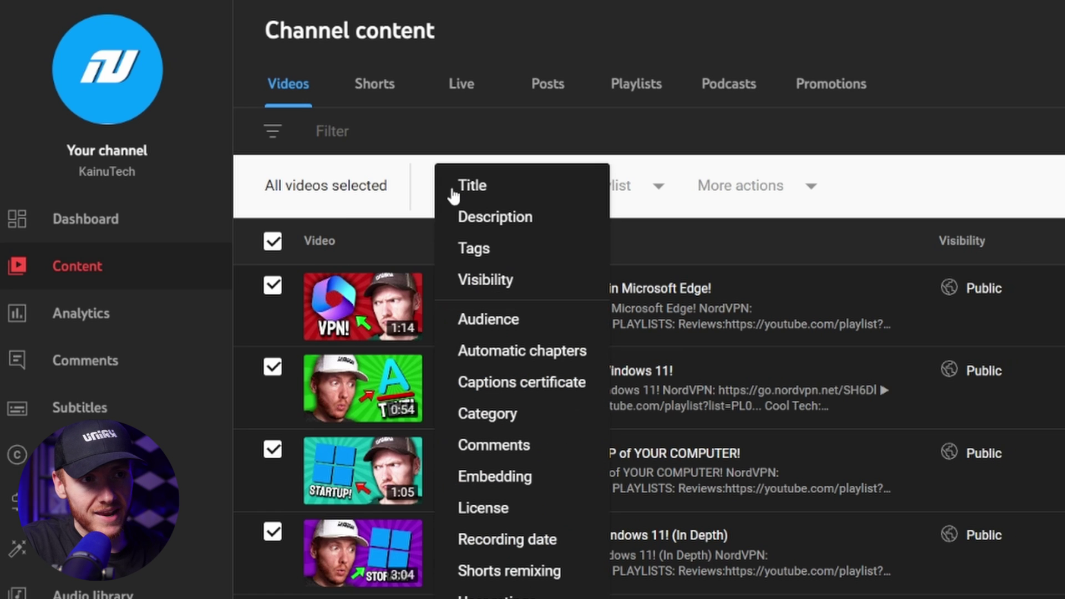
pyautogui.click(503, 279)
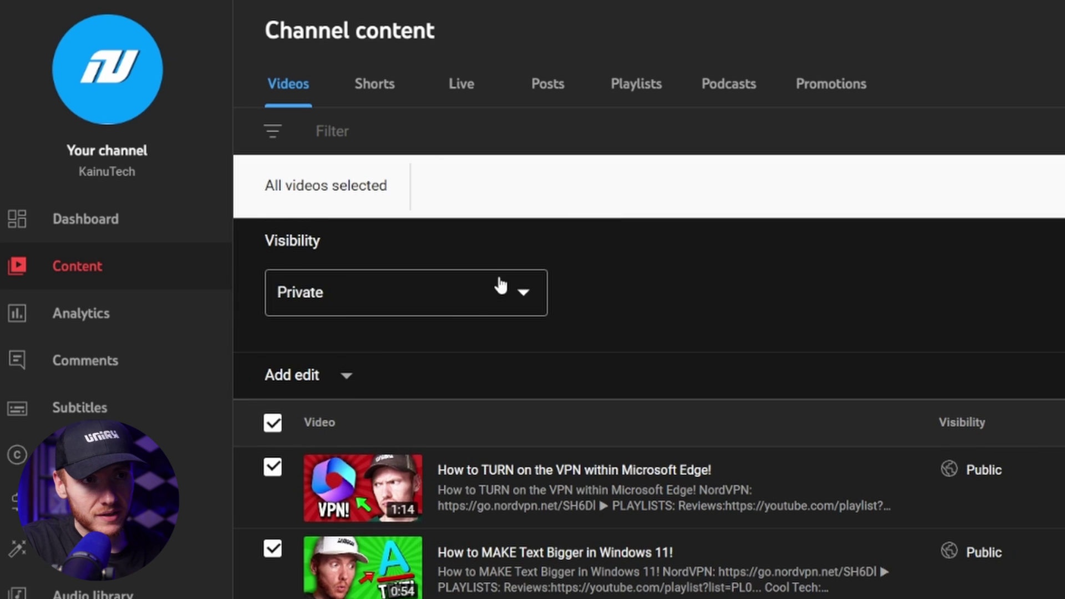
pyautogui.click(317, 294)
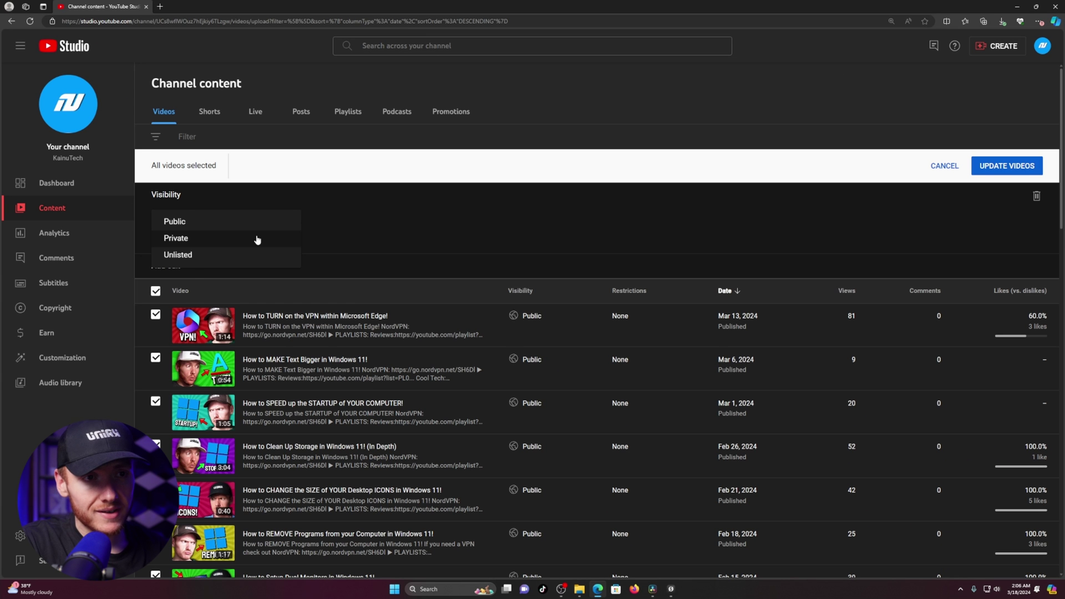
pyautogui.click(257, 240)
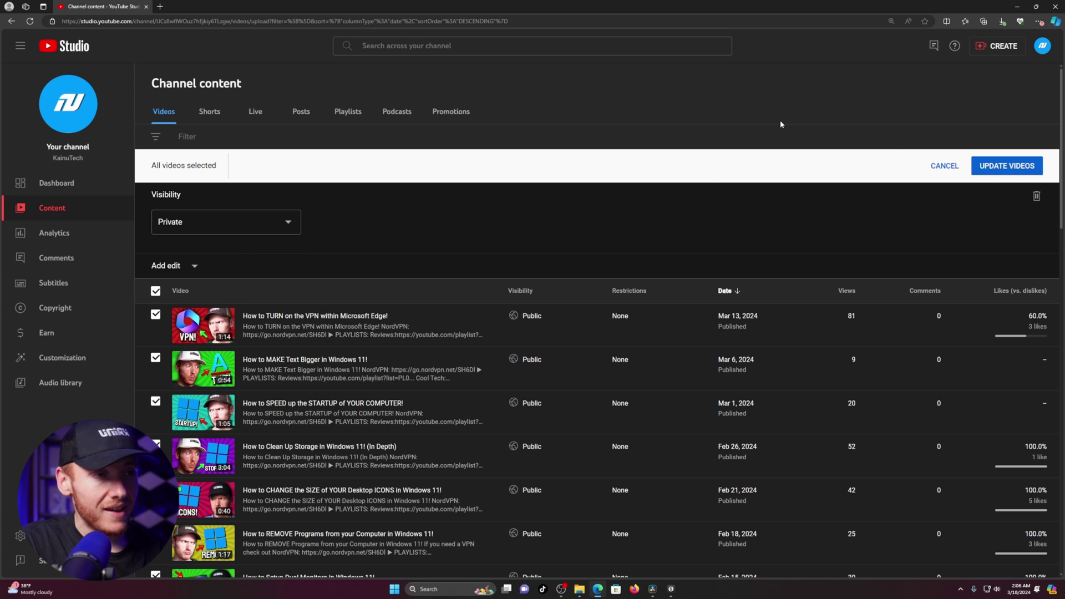